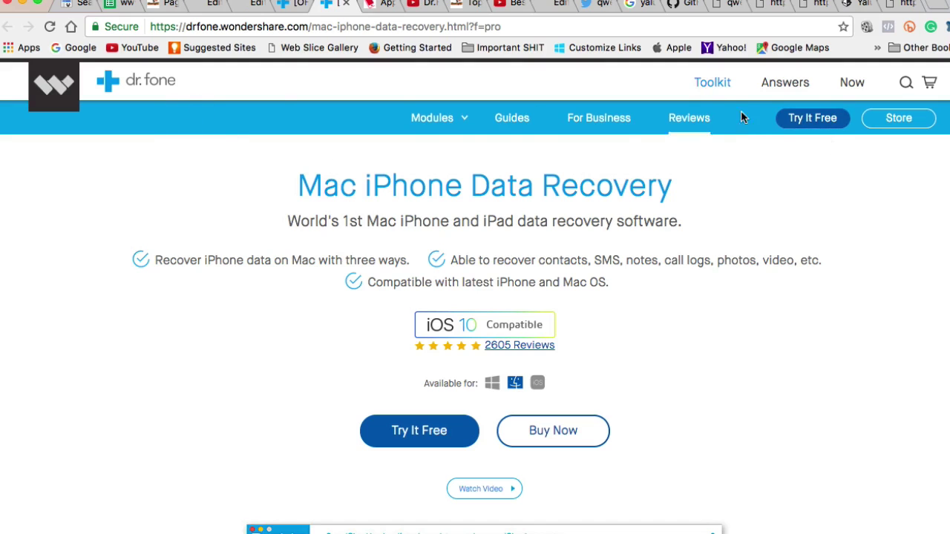
Open the dr.fone store and examine the prices of all the toolkit modules
left_click(820, 122)
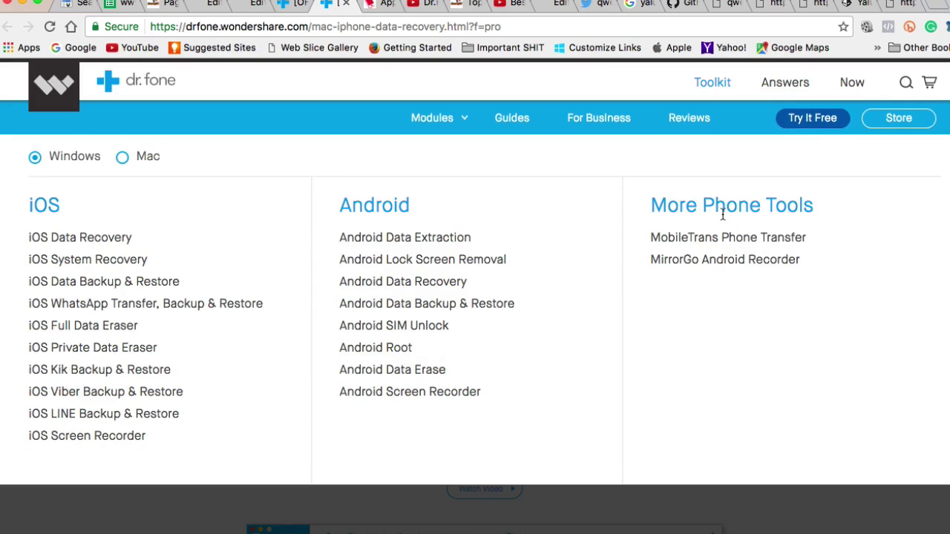
left_click(905, 119)
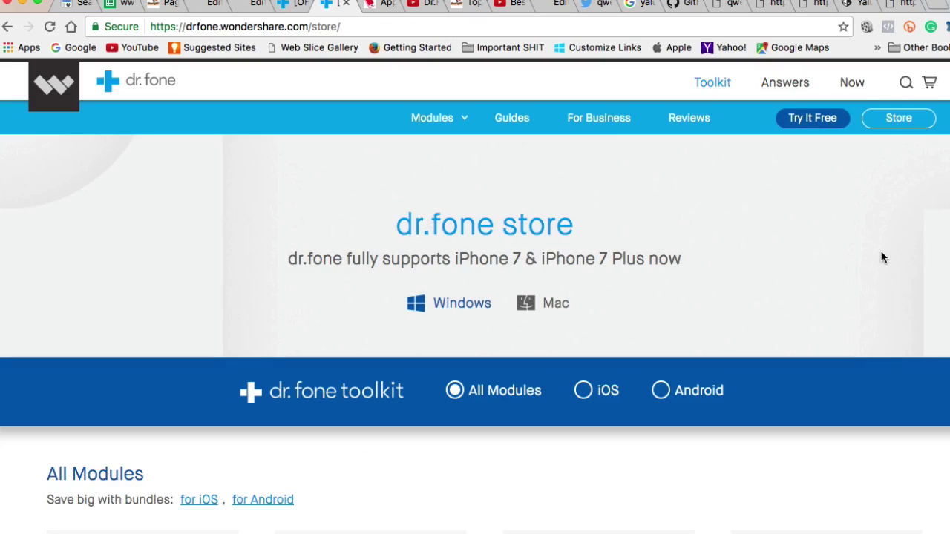
scroll(882, 257, "down", 5)
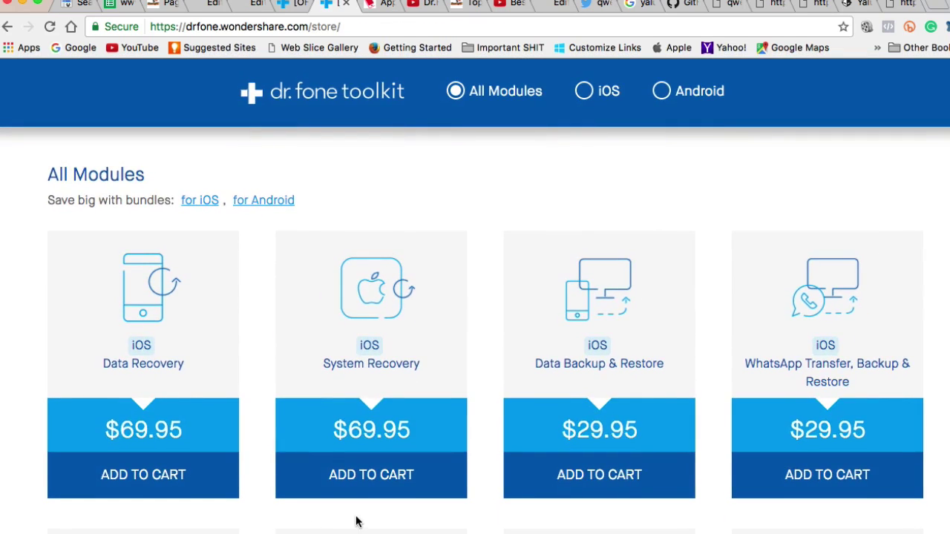
scroll(356, 521, "down", 1)
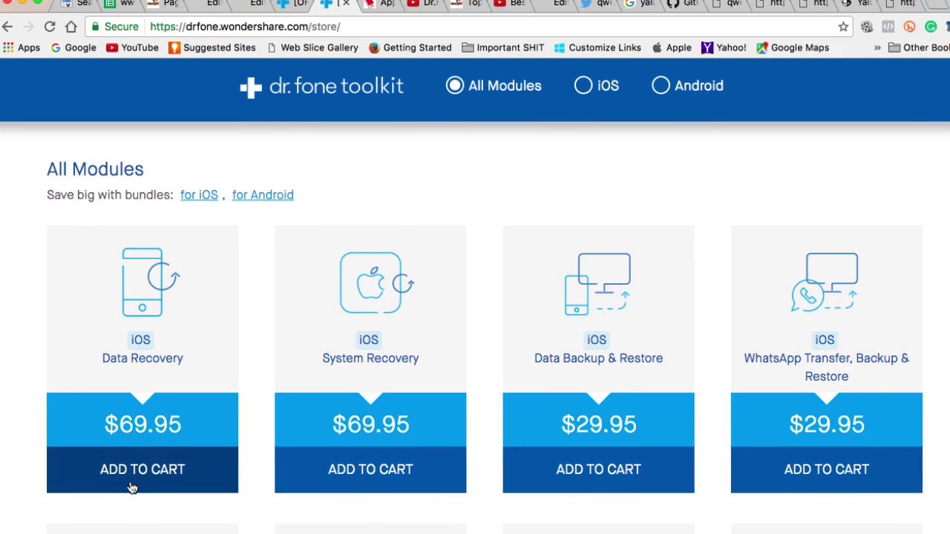
scroll(132, 488, "down", 1)
scroll(132, 488, "down", 3)
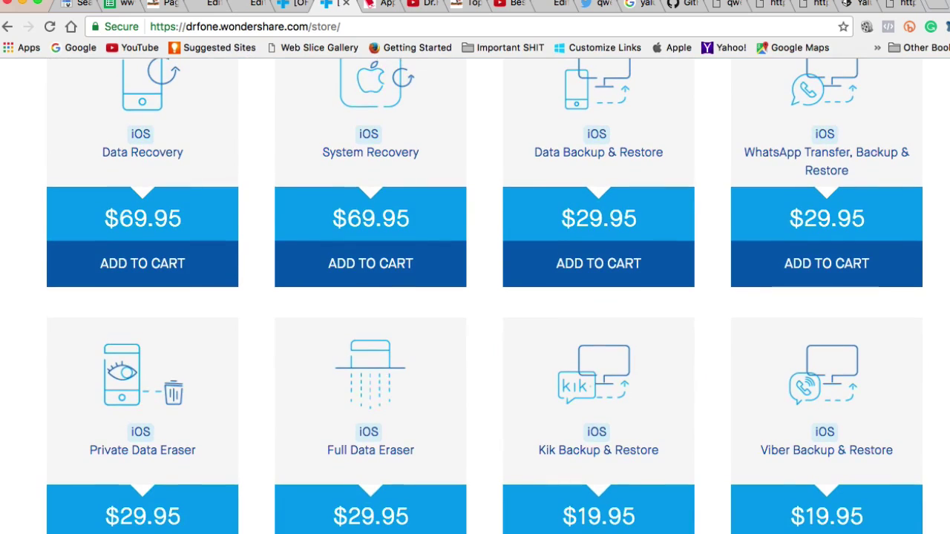
scroll(826, 254, "down", 4)
scroll(826, 255, "down", 4)
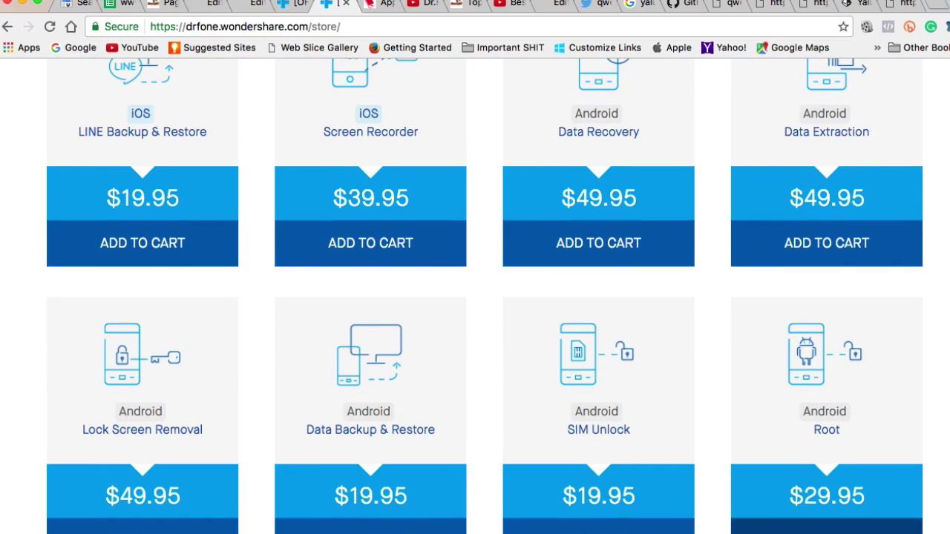
scroll(475, 297, "up", 3)
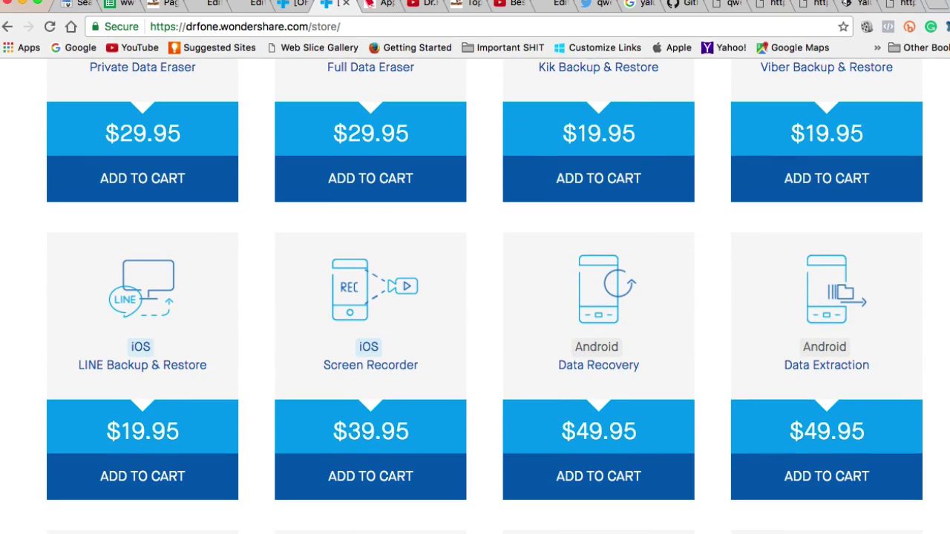
scroll(475, 297, "up", 6)
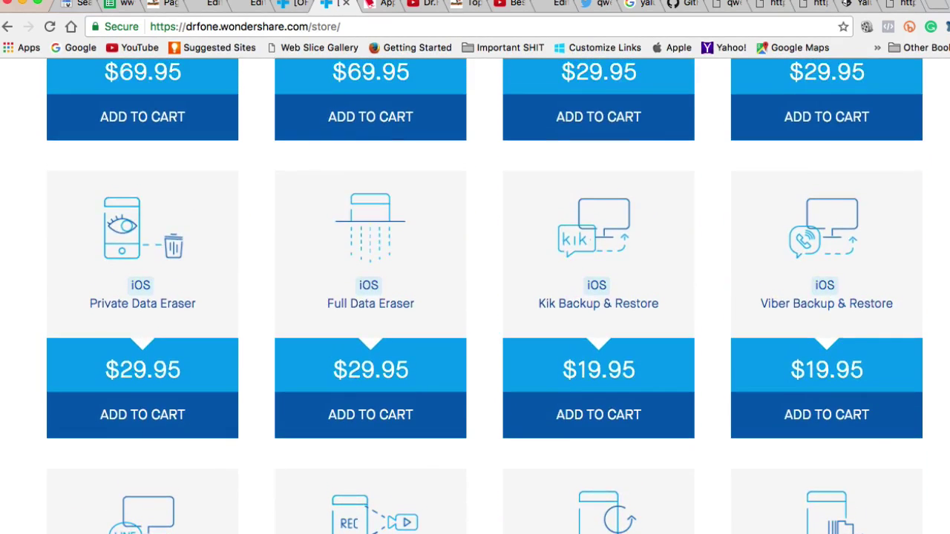
scroll(475, 297, "up", 2)
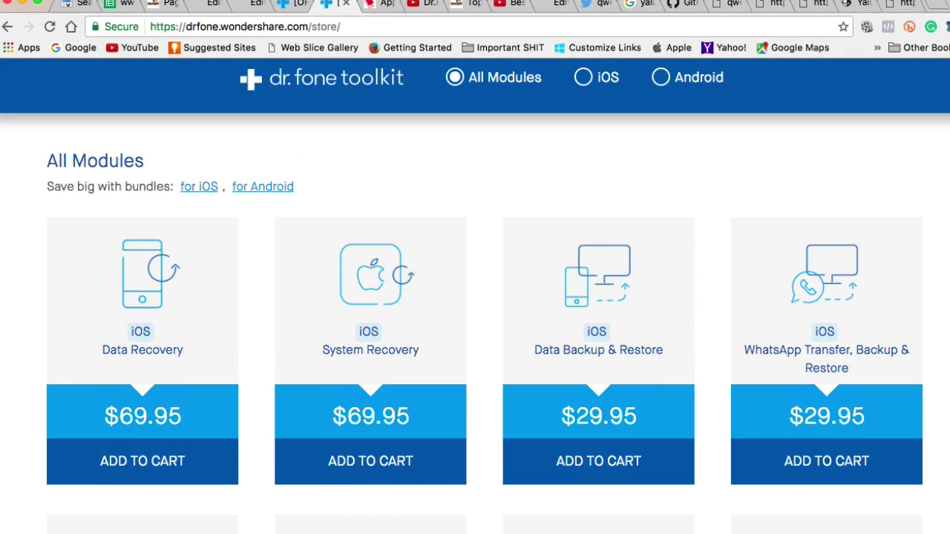
scroll(924, 452, "down", 1)
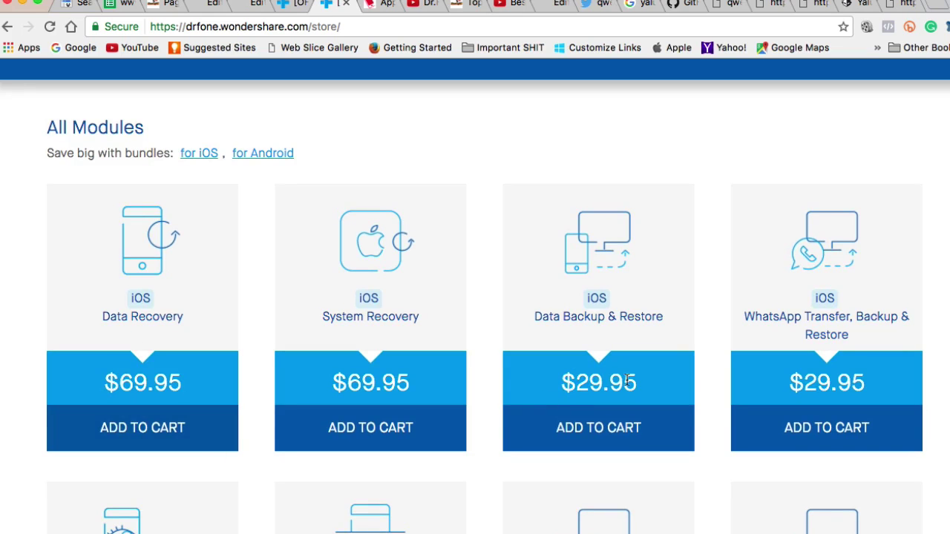
scroll(691, 364, "up", 5)
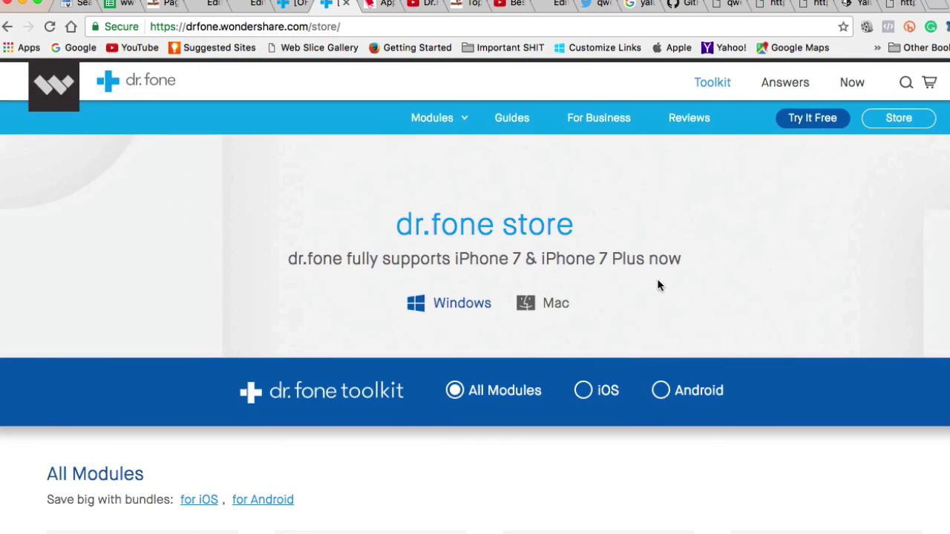
Filter the dr.fone store to the iOS modules and view their offers
left_click(584, 392)
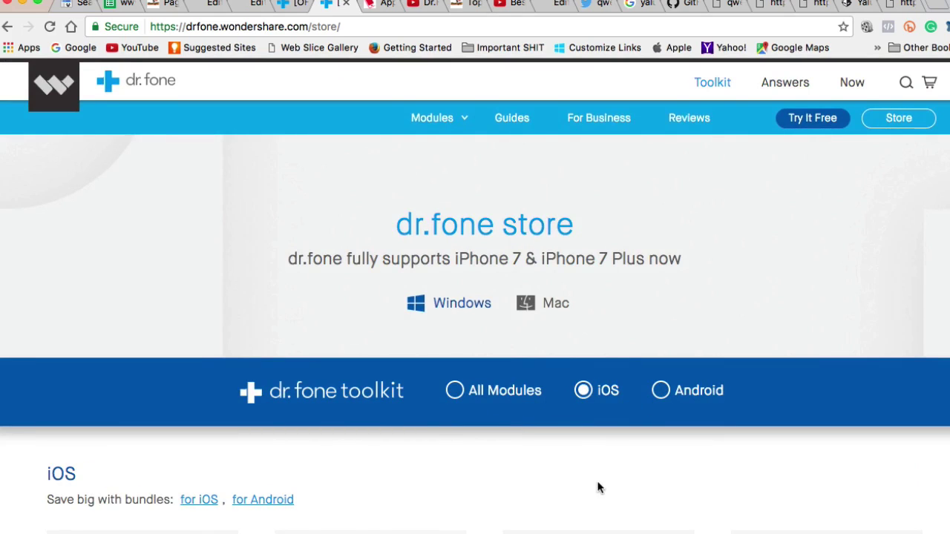
scroll(599, 488, "down", 5)
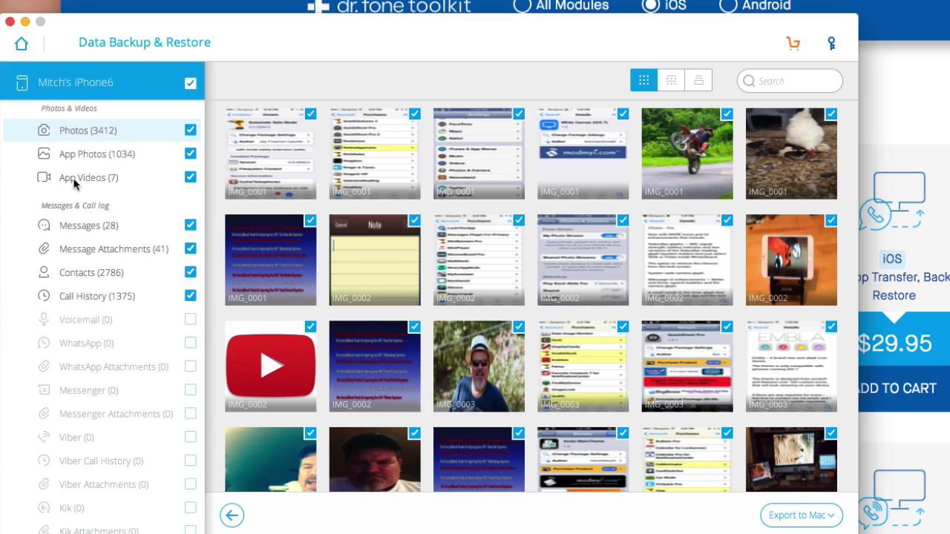
Look through the iPhone's photos and the list of data categories in Data Backup & Restore
scroll(252, 256, "down", 5)
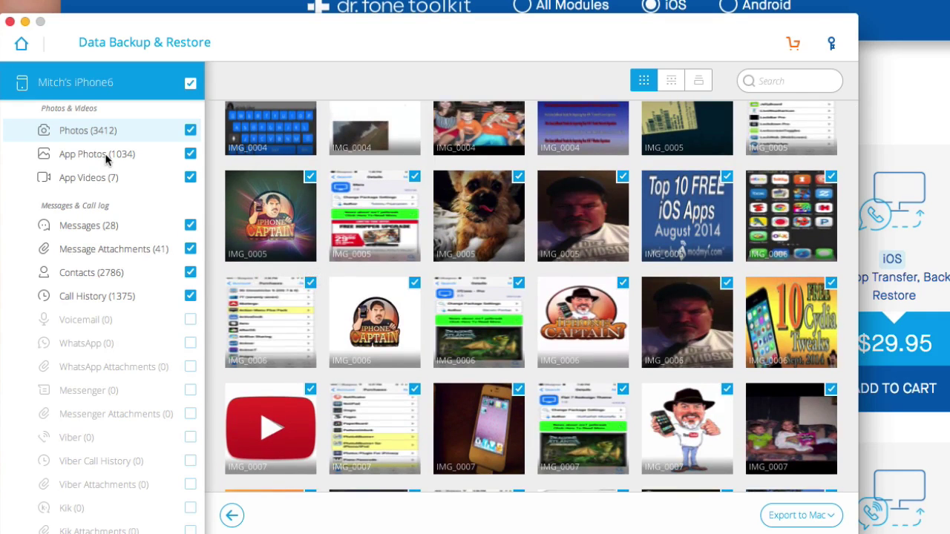
scroll(104, 193, "down", 1)
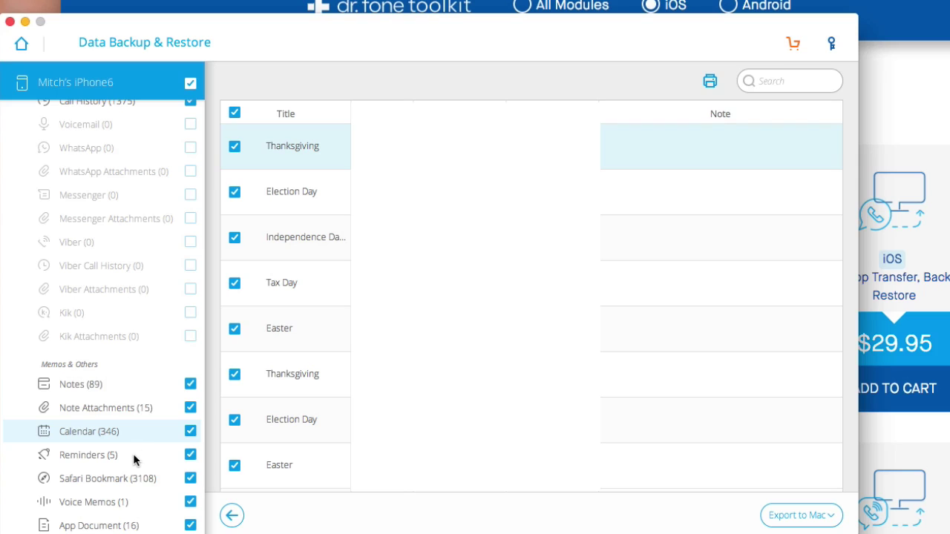
scroll(123, 458, "down", 1)
scroll(119, 459, "up", 1)
scroll(84, 230, "up", 1)
scroll(84, 231, "up", 5)
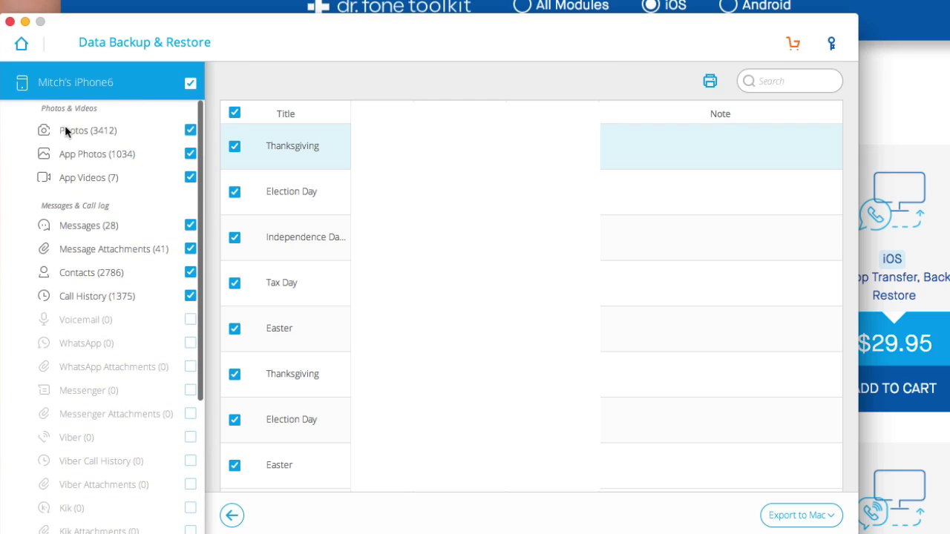
Exit Data Backup & Restore with confirmation and open the System Recovery module to read its scenarios and notes
left_click(21, 43)
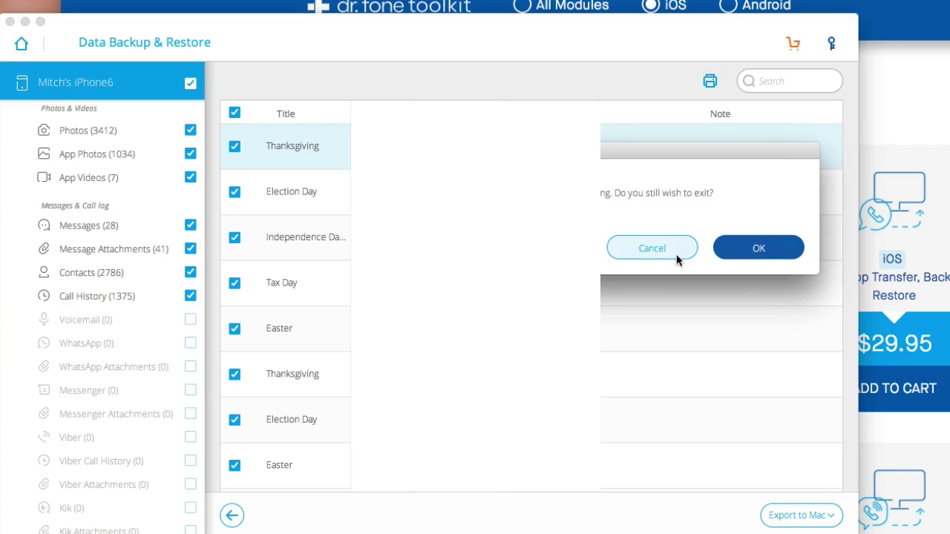
left_click(758, 248)
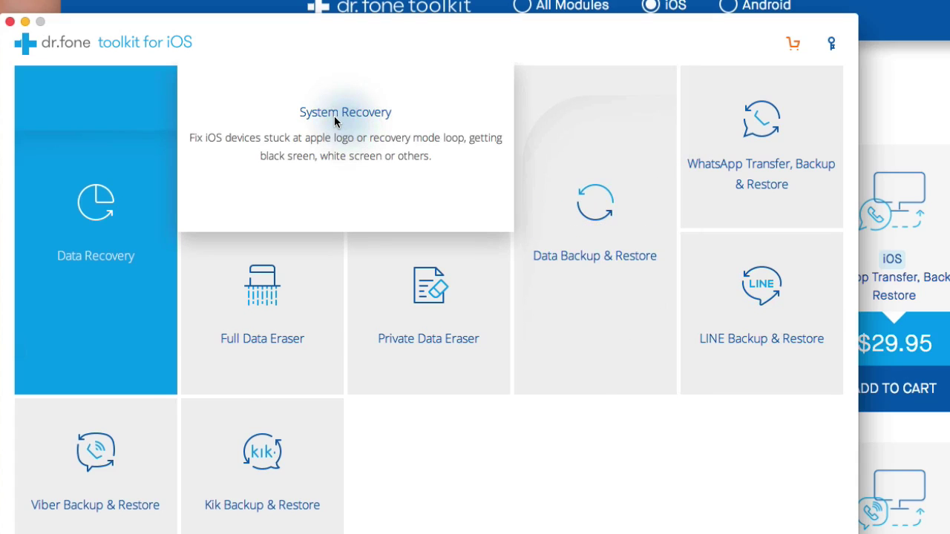
left_click(334, 119)
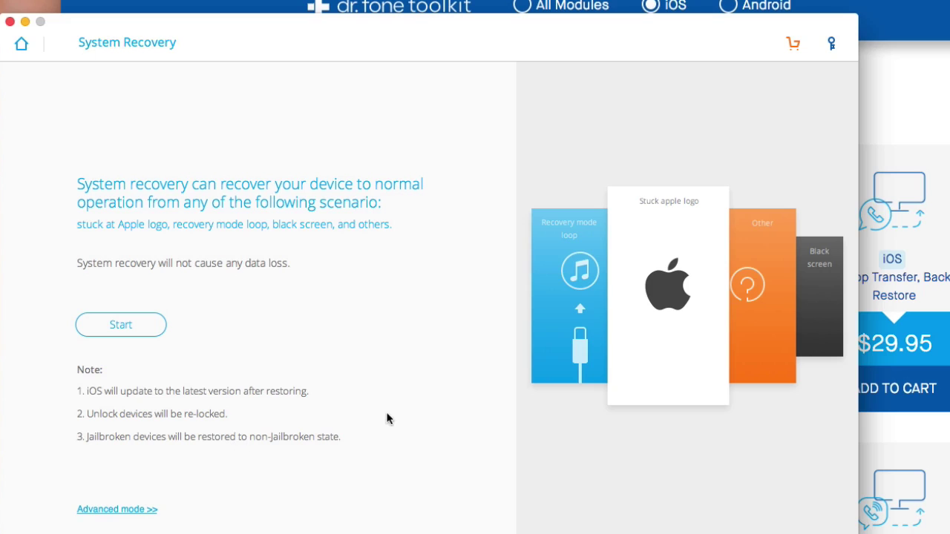
Switch to the Data Recovery module and exclude Call History from the deleted data types to scan
left_click(21, 43)
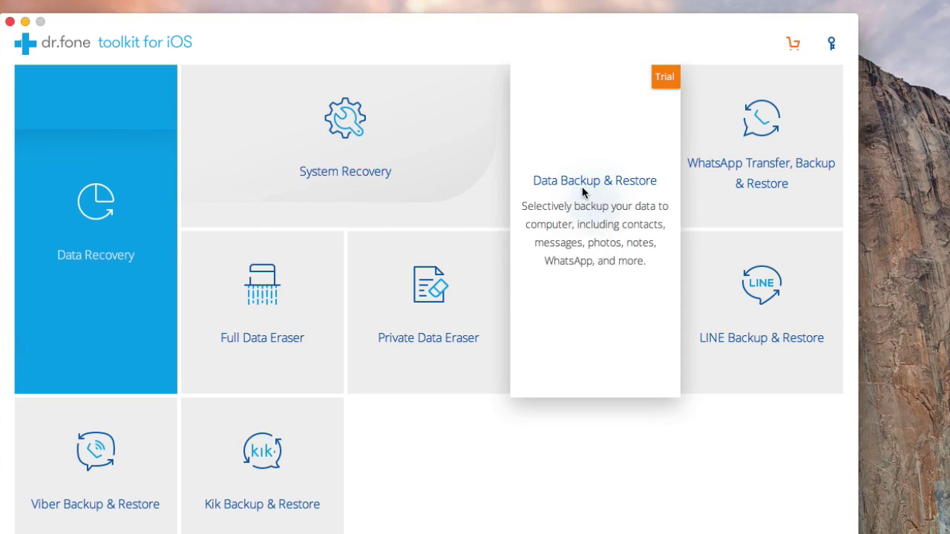
left_click(107, 265)
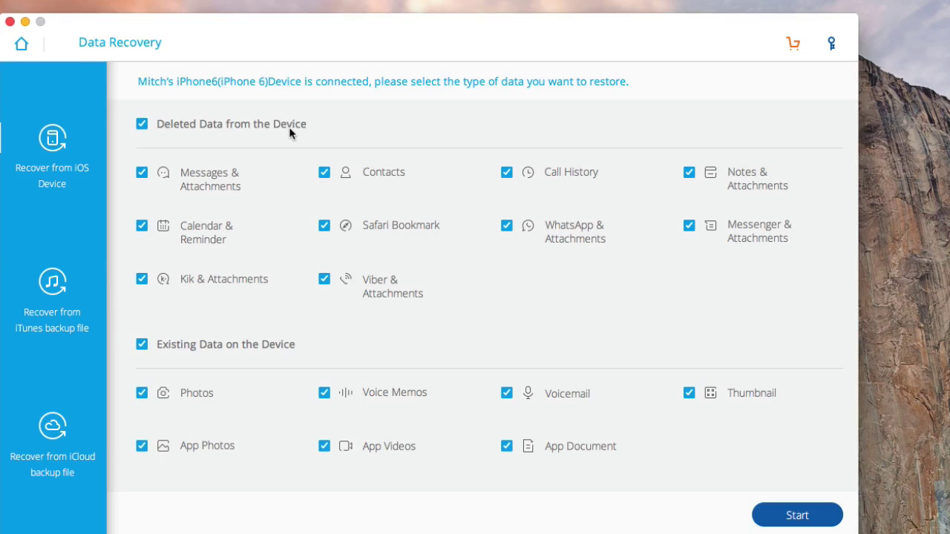
left_click(506, 173)
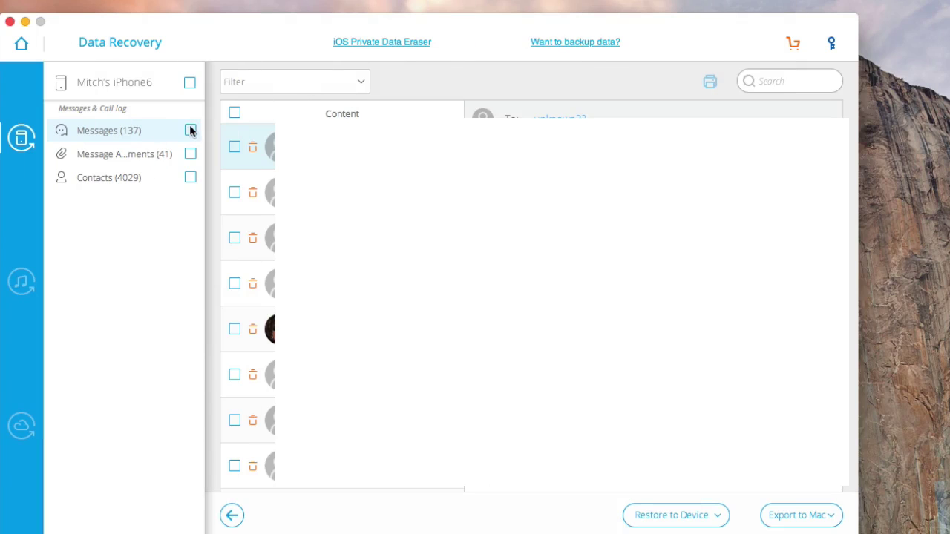
Select all recovered messages, look through the message list and reposition the Data Recovery window on the desktop
left_click(190, 130)
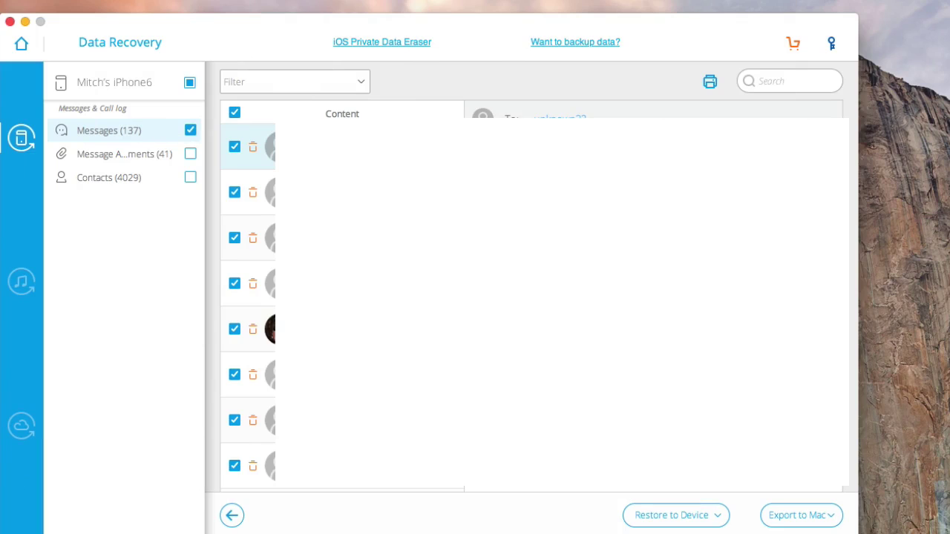
scroll(248, 308, "down", 1)
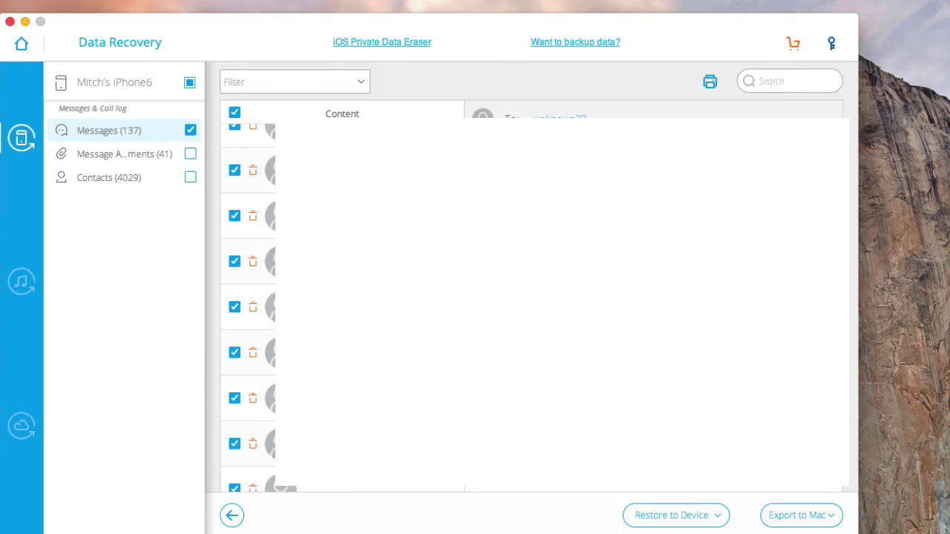
scroll(249, 308, "down", 1)
scroll(249, 308, "down", 1)
scroll(249, 308, "down", 2)
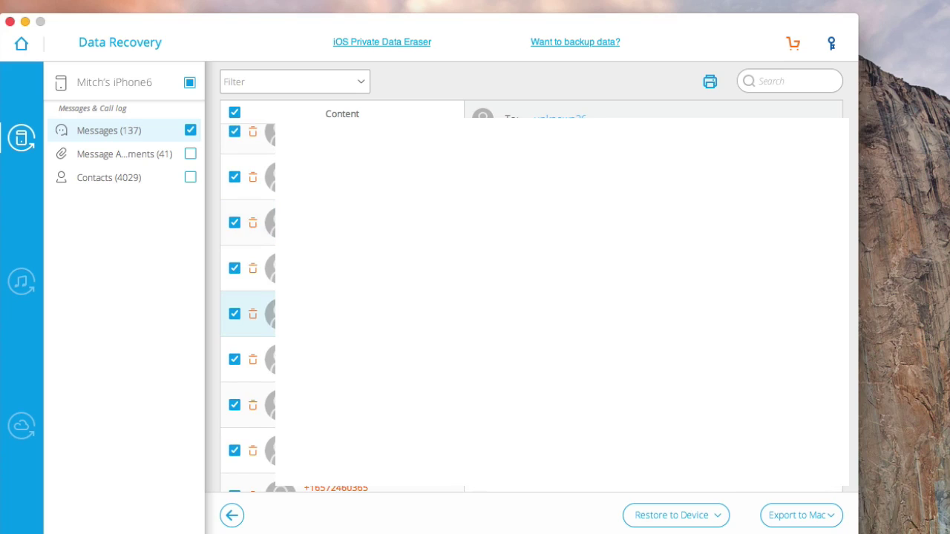
scroll(249, 308, "down", 2)
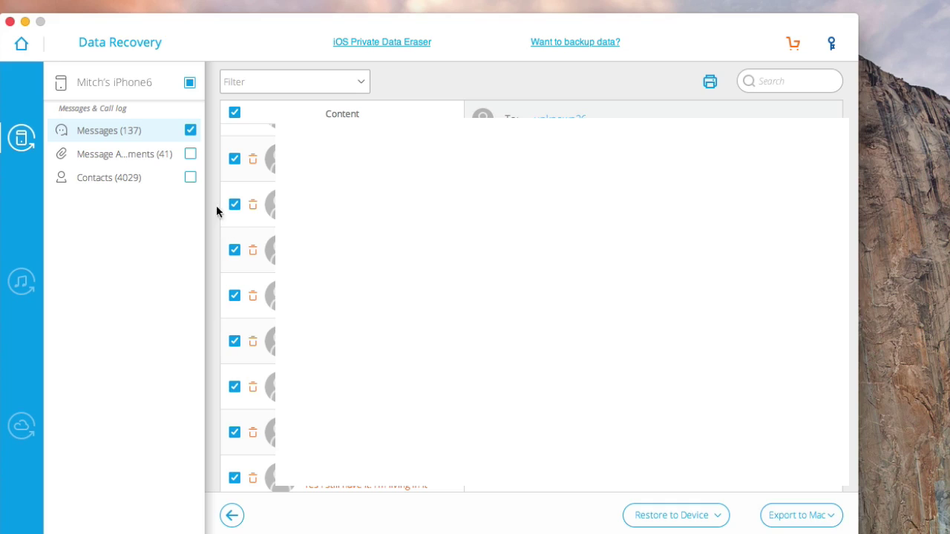
left_click_drag(205, 36, 361, 20)
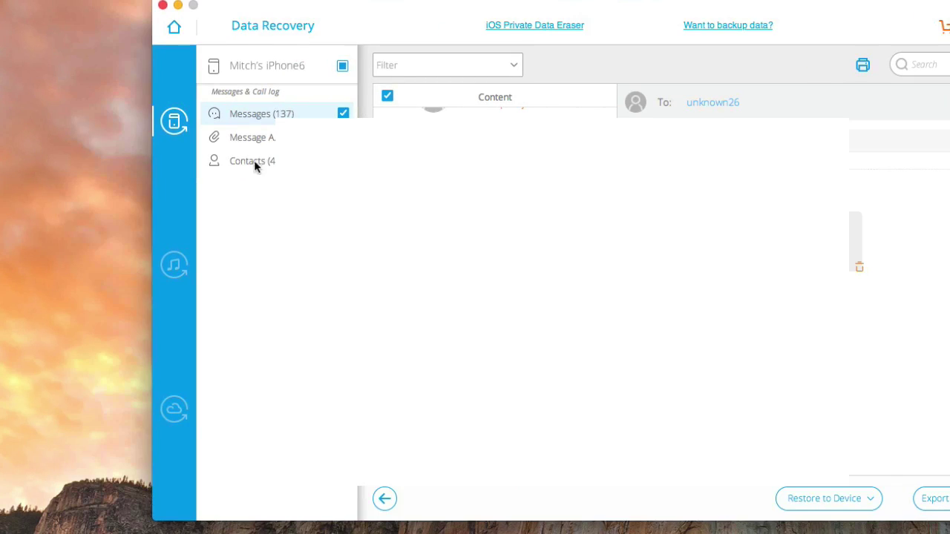